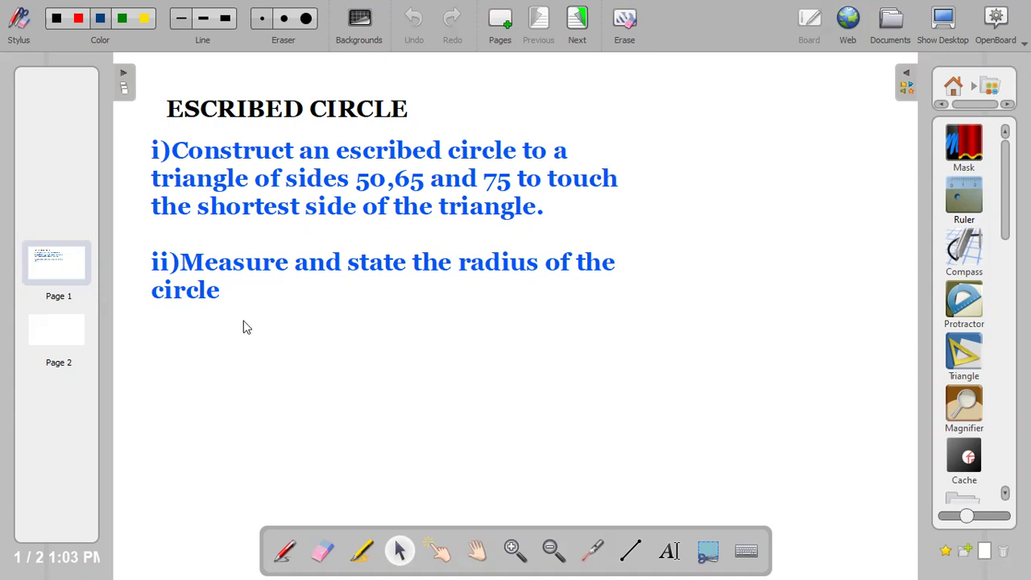
Step: Review the Page 1 problem text, then return to Page 2 with the ruler and set square
click(48, 342)
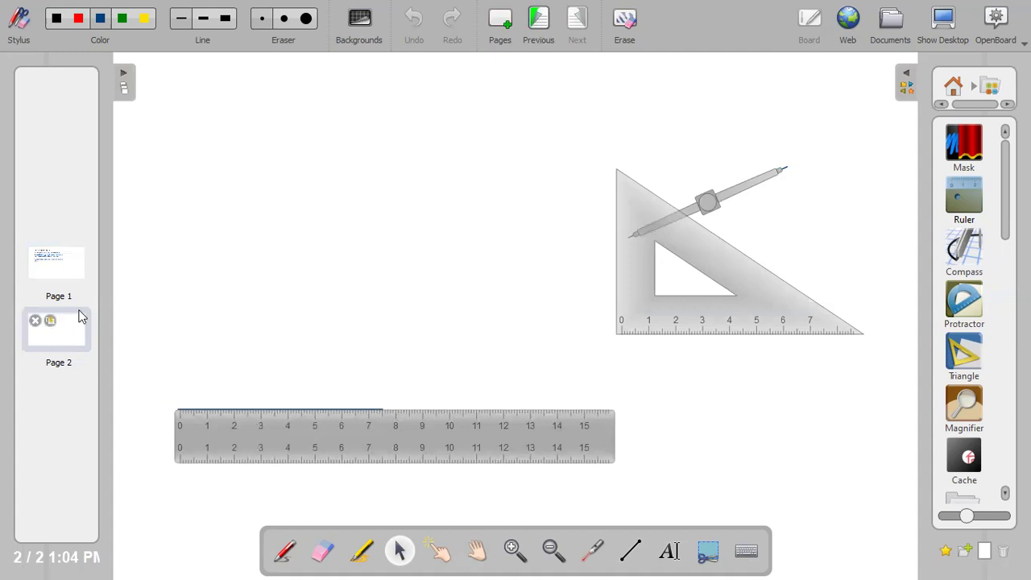
mouse_move(271, 459)
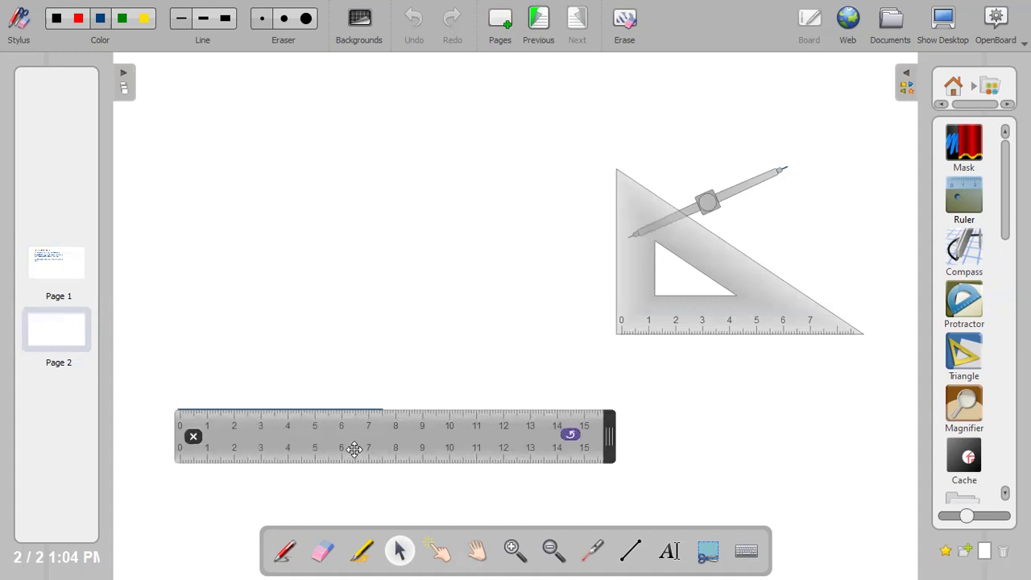
click(68, 271)
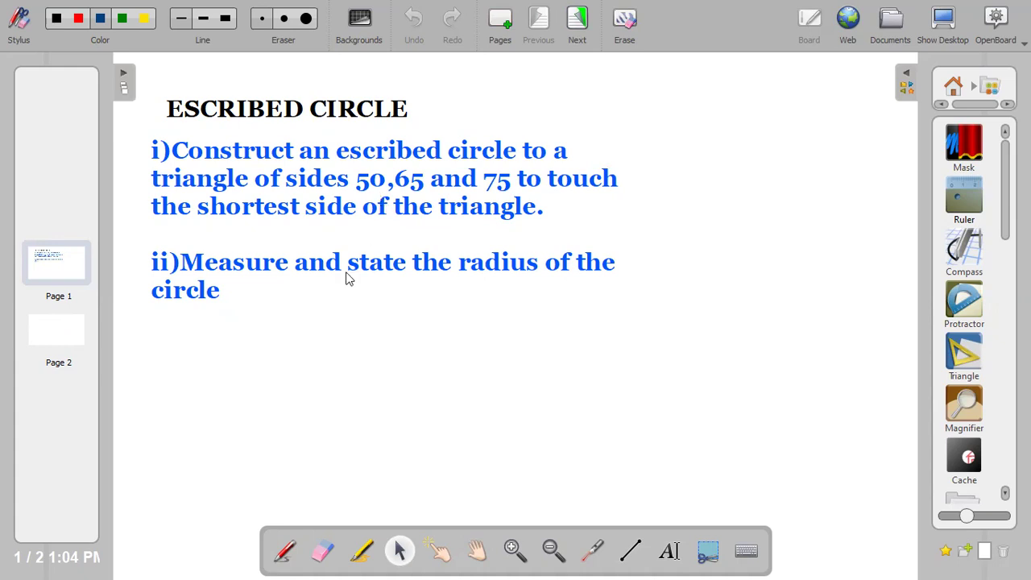
click(71, 337)
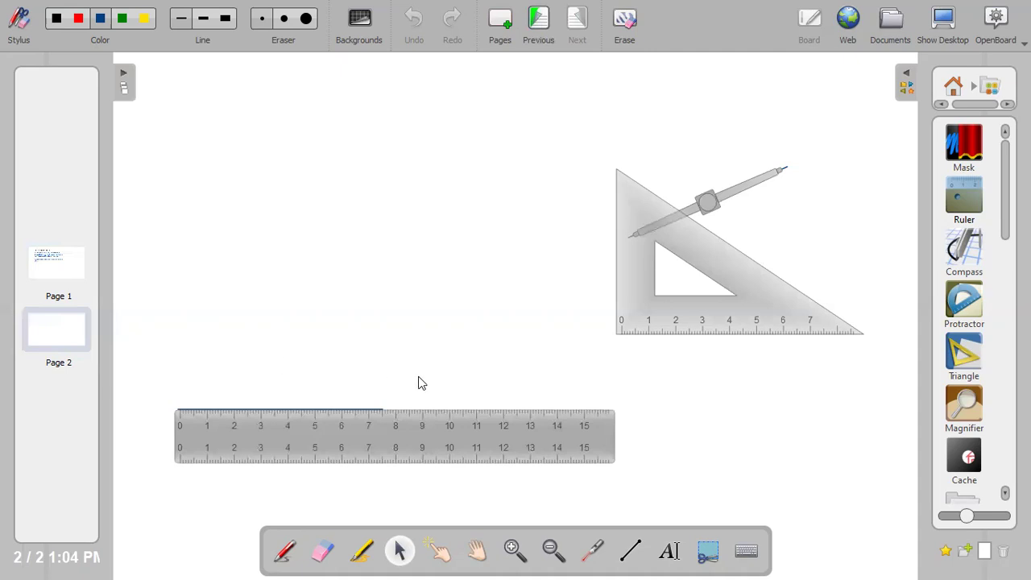
mouse_move(343, 430)
Step: Park the ruler along the top edge and move the compass from the set square to the centre
drag(313, 446, 563, 145)
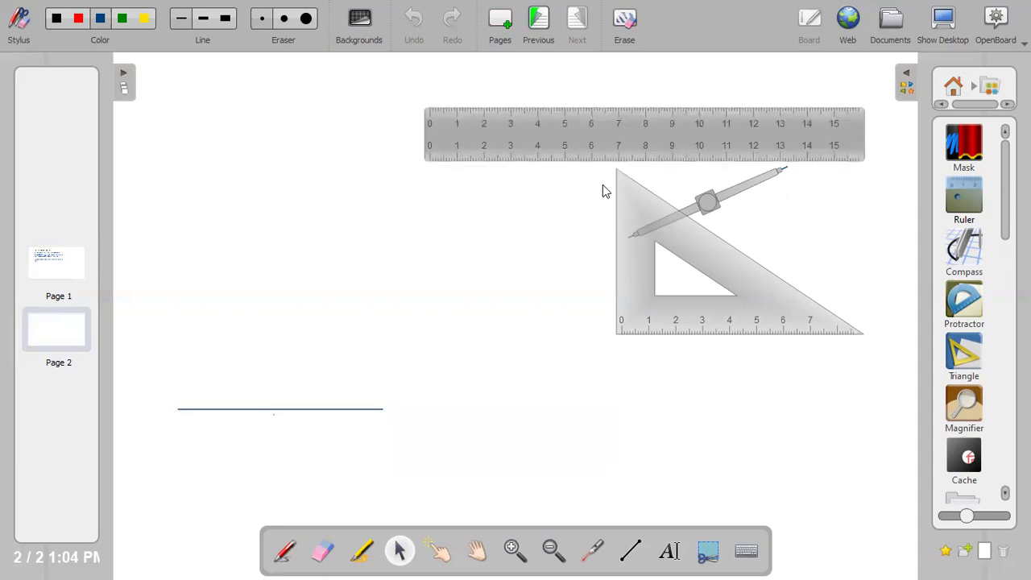
mouse_move(591, 153)
drag(593, 147, 345, 457)
drag(400, 437, 375, 142)
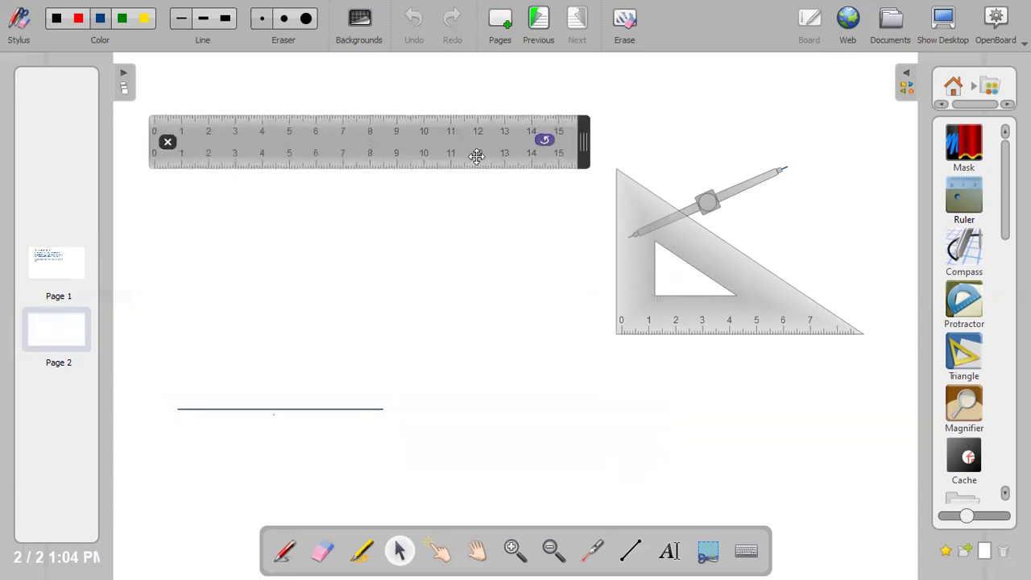
mouse_move(748, 181)
drag(748, 181, 417, 275)
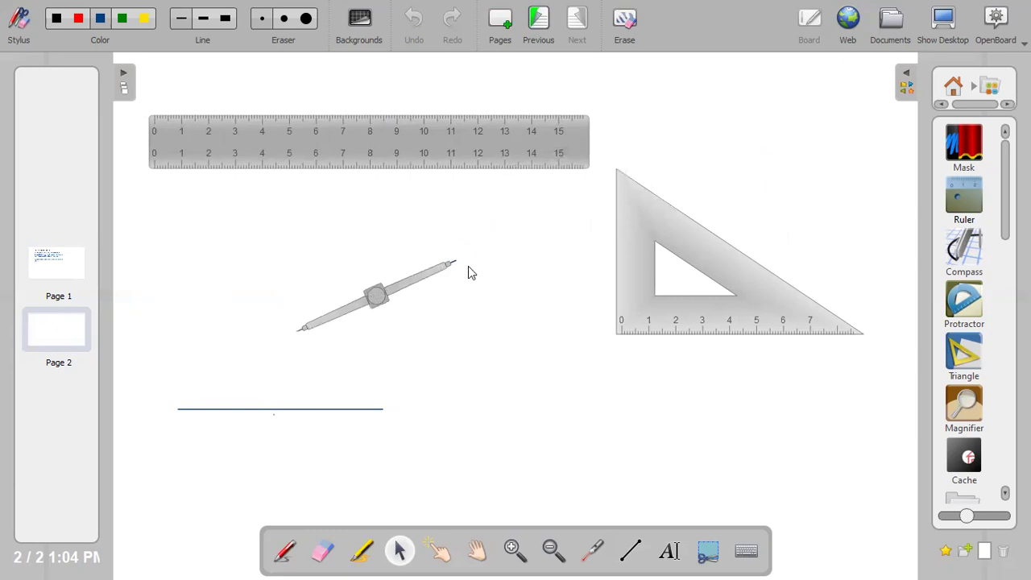
Step: Widen the compass and draw an arc above the base from its left end
mouse_move(442, 274)
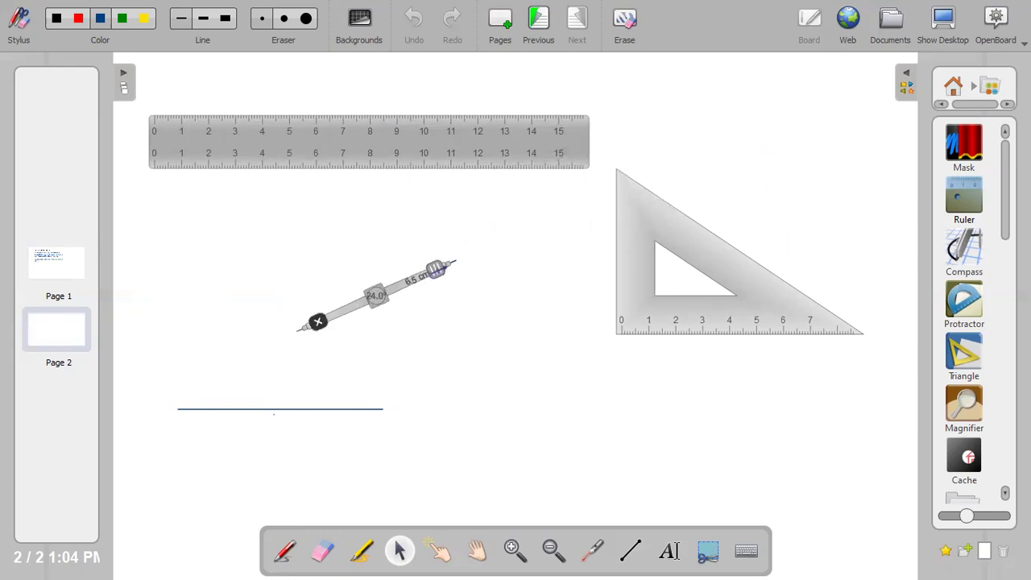
mouse_move(435, 268)
mouse_down()
mouse_move(427, 271)
mouse_move(474, 249)
mouse_move(434, 270)
mouse_up()
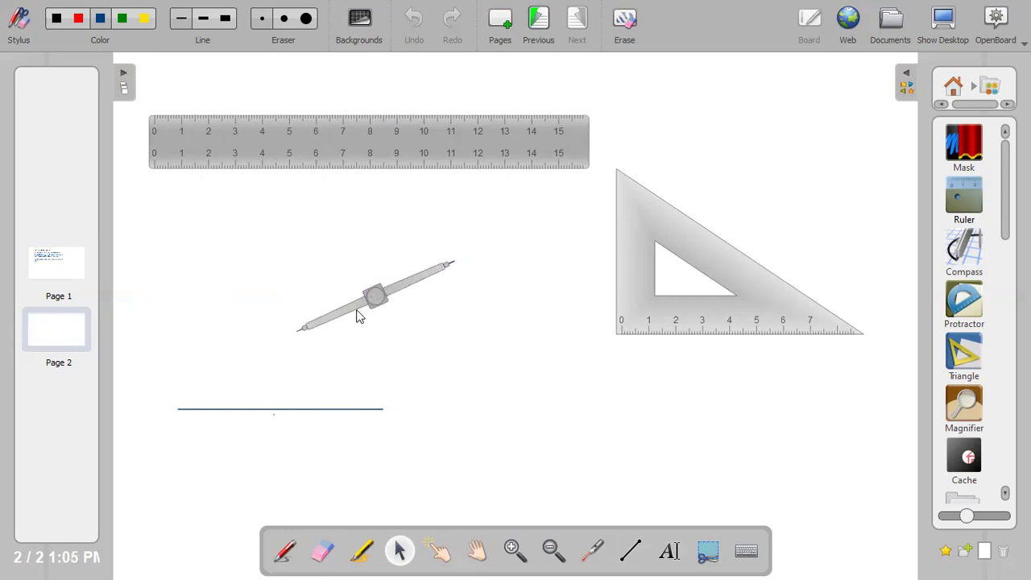
drag(351, 305, 224, 353)
mouse_move(266, 266)
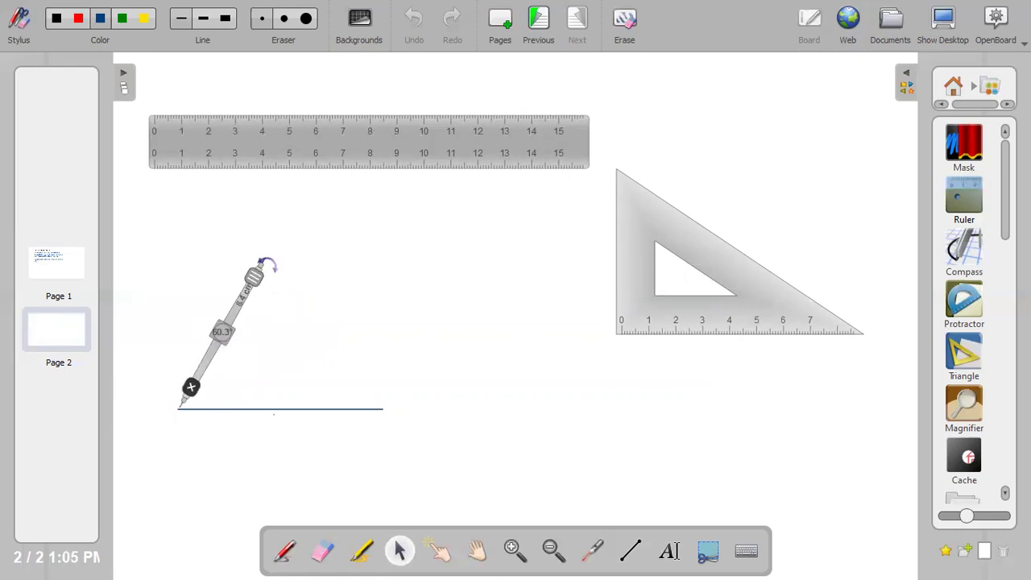
mouse_move(265, 266)
mouse_down()
mouse_move(314, 278)
mouse_move(336, 293)
mouse_move(329, 302)
mouse_up()
Step: Reset the compass radius to 5.6 cm and draw a crossing arc from the base's right end
mouse_move(220, 374)
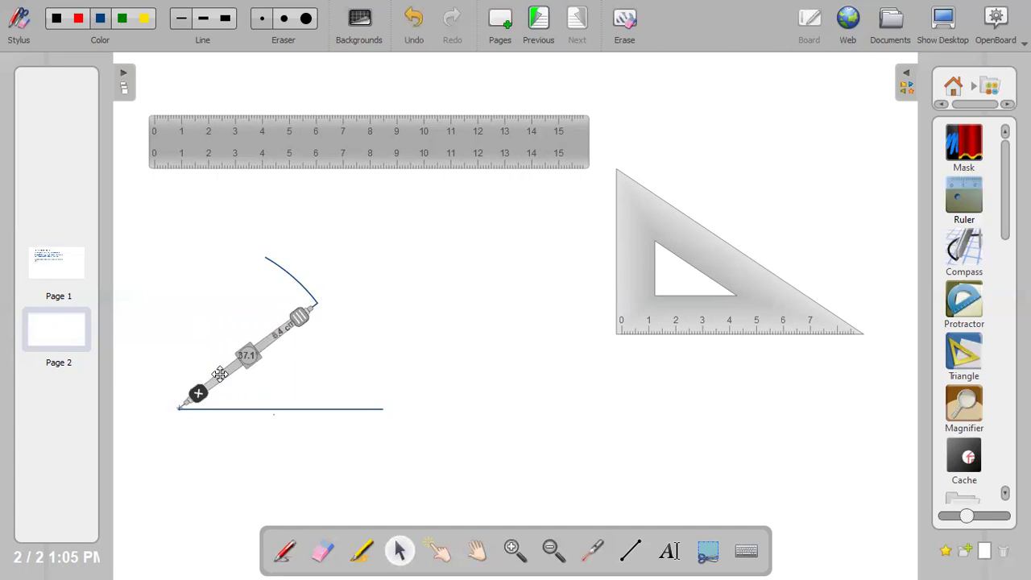
drag(220, 374, 482, 362)
drag(564, 303, 540, 326)
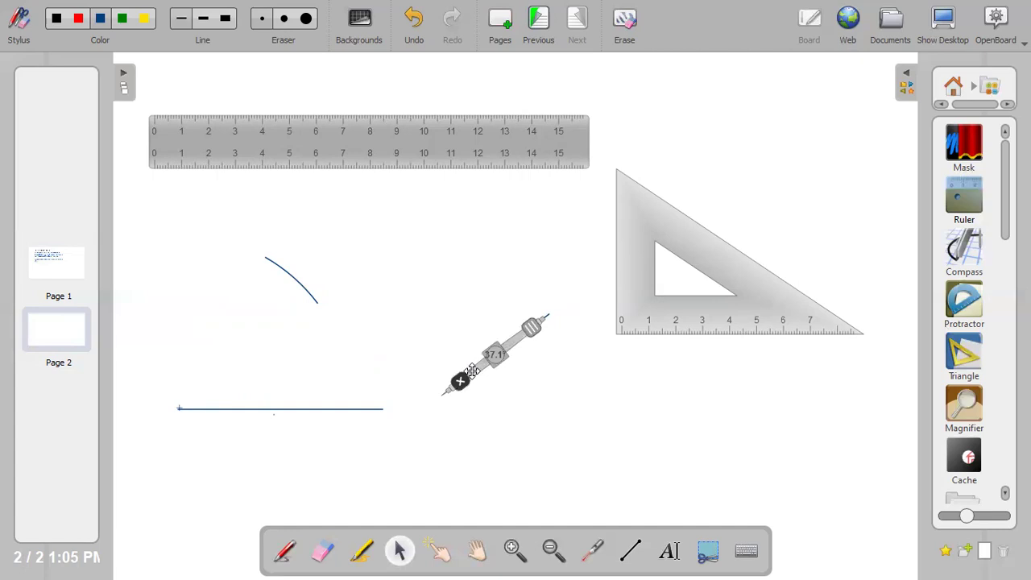
mouse_move(472, 371)
mouse_down()
mouse_move(438, 365)
mouse_move(414, 386)
mouse_move(427, 370)
mouse_move(354, 358)
mouse_move(372, 341)
mouse_up()
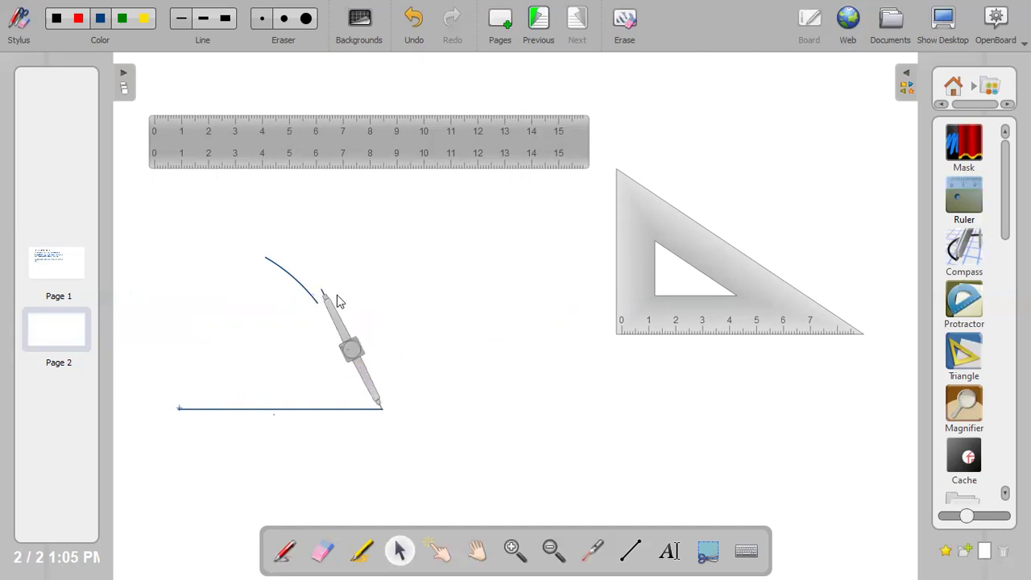
mouse_move(328, 295)
mouse_move(326, 295)
mouse_down()
mouse_move(296, 307)
mouse_move(578, 219)
mouse_up()
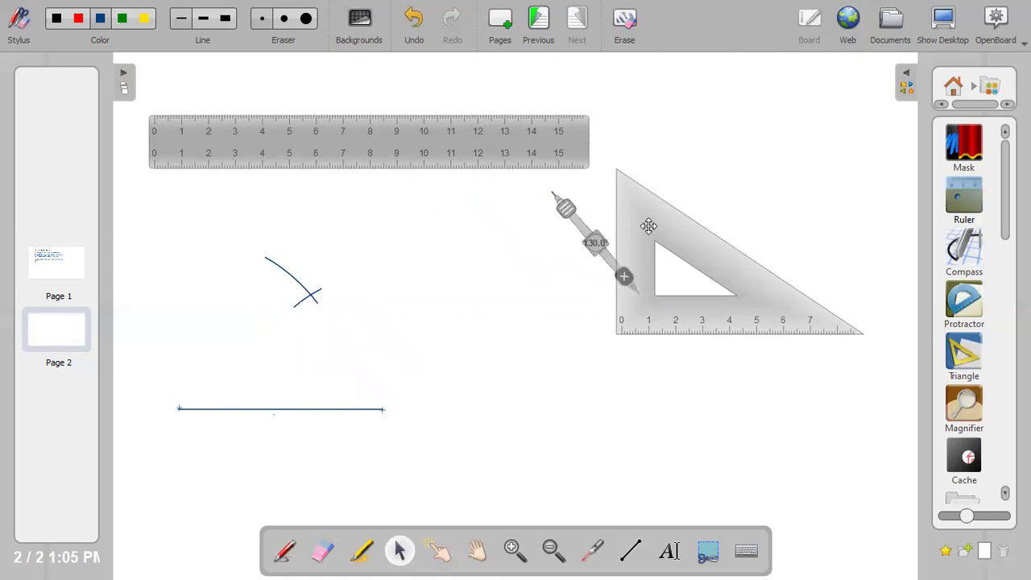
Step: Draw straight sides from the base's left and right ends up to the arcs' crossing point
click(632, 551)
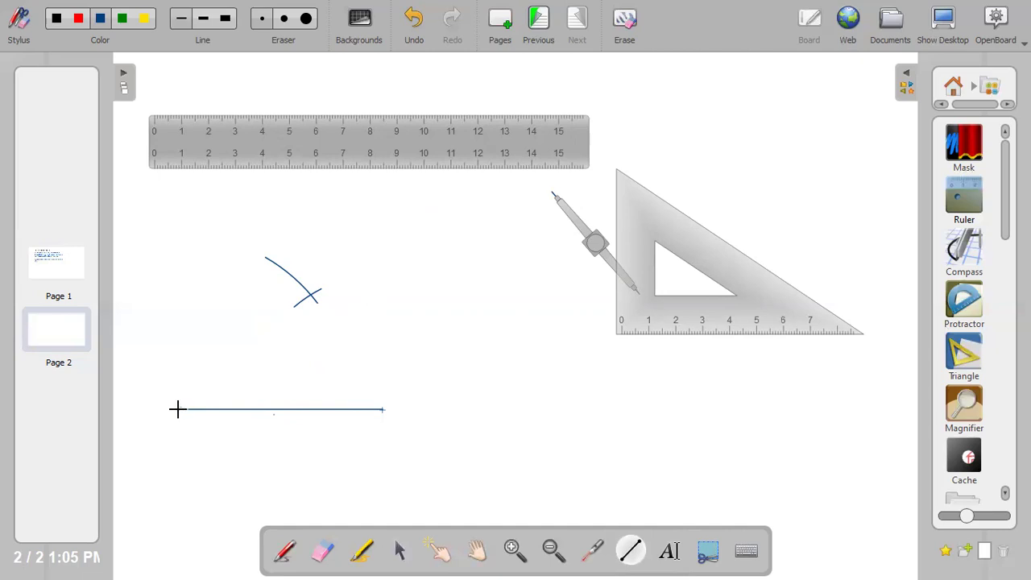
mouse_move(179, 409)
mouse_down()
mouse_move(290, 300)
mouse_move(314, 295)
mouse_up()
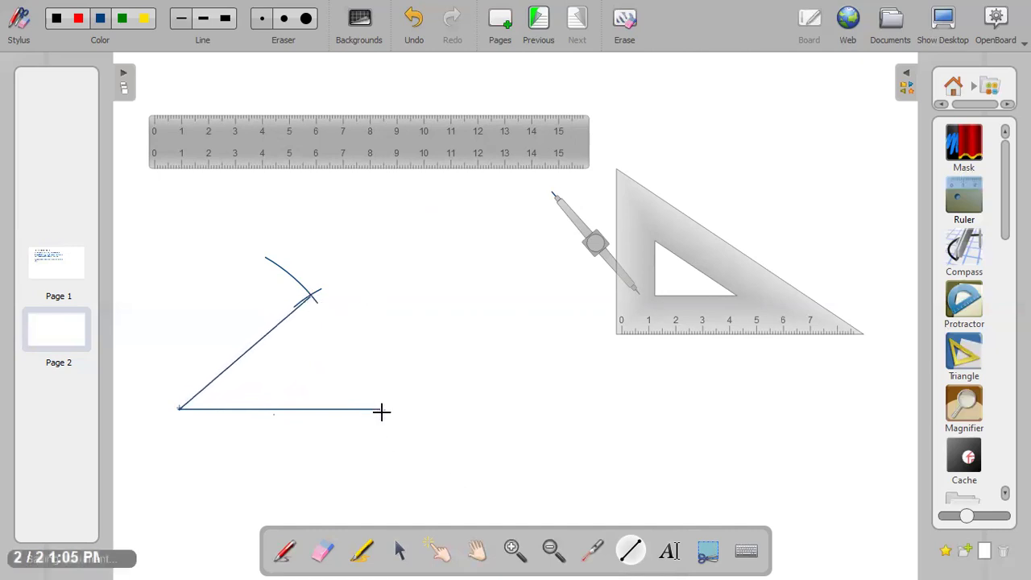
drag(382, 409, 312, 297)
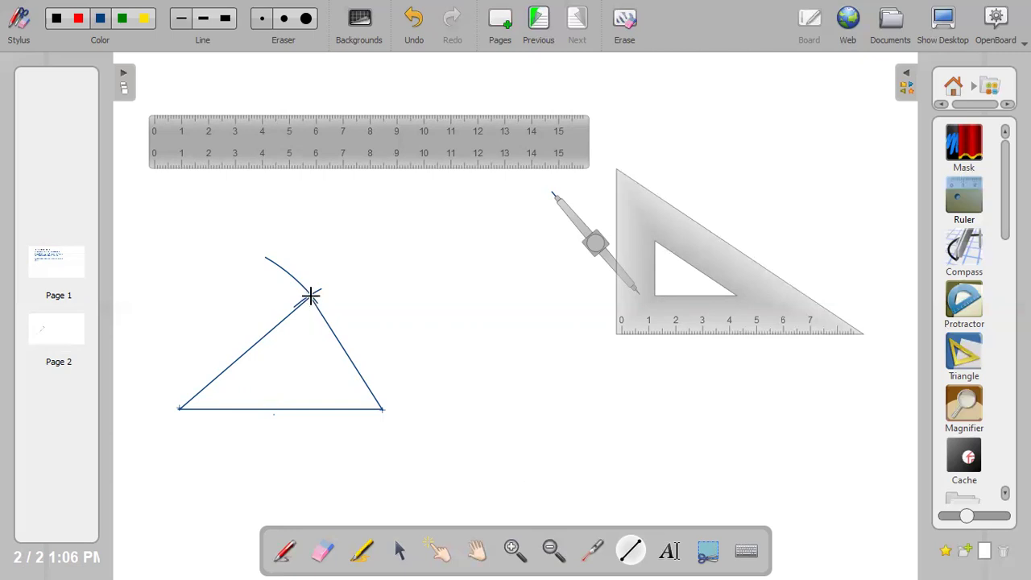
Step: Add a reduced-size text label A at the base's left end
click(678, 556)
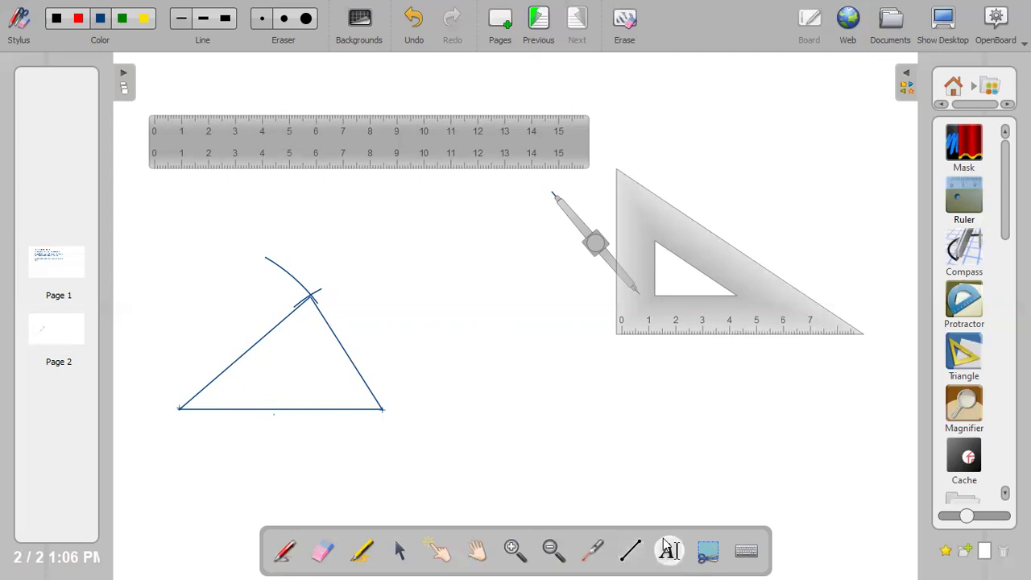
click(613, 473)
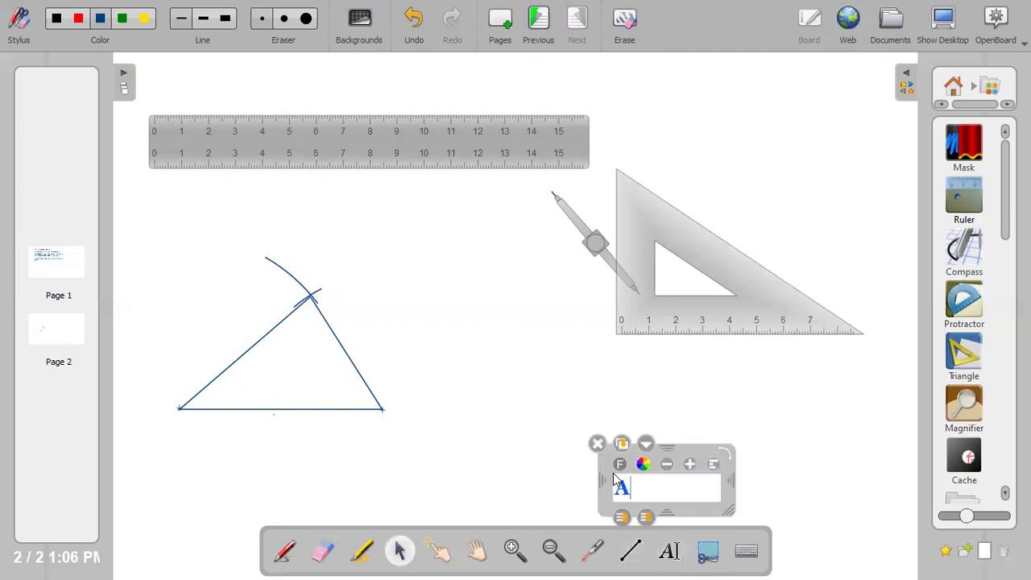
click(666, 465)
drag(607, 473, 158, 392)
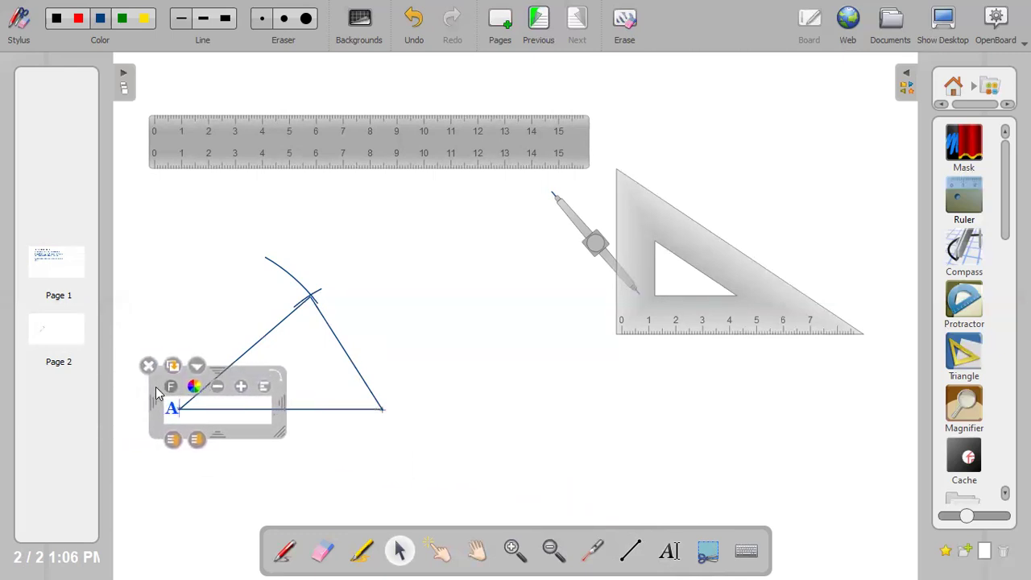
Step: Add a reduced-size text label B beside the base's right end
click(669, 550)
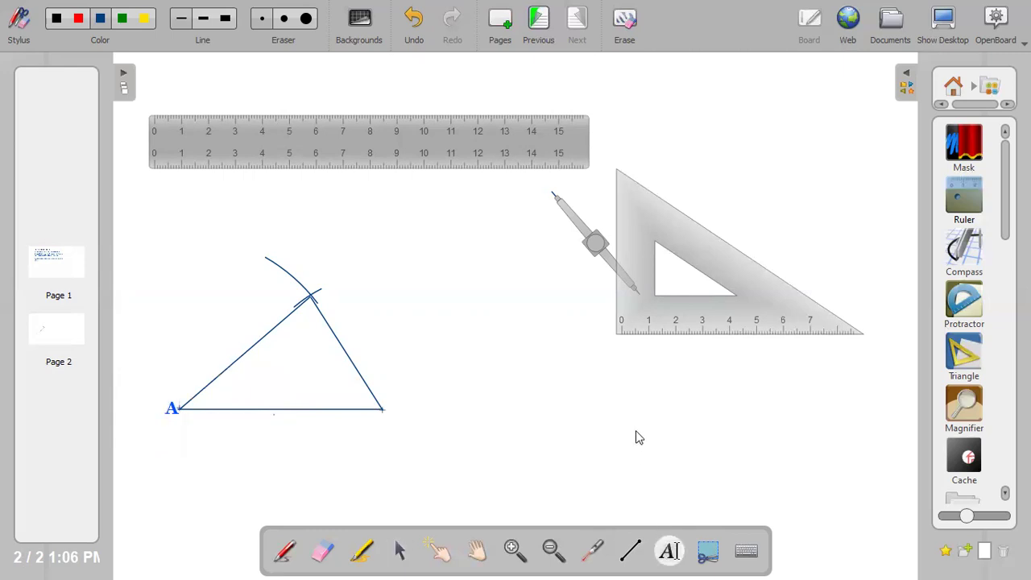
click(636, 427)
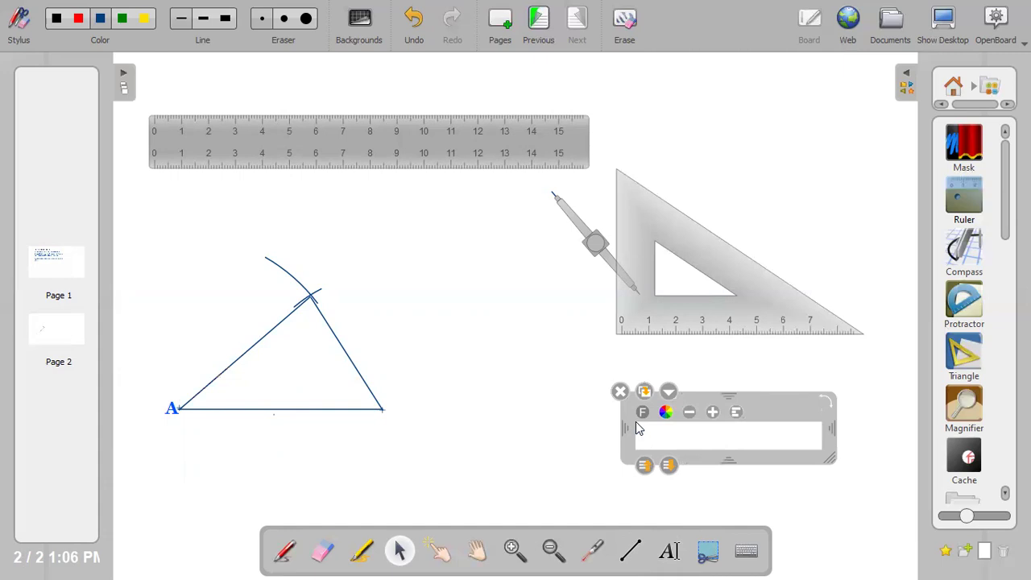
click(690, 413)
drag(624, 411, 373, 394)
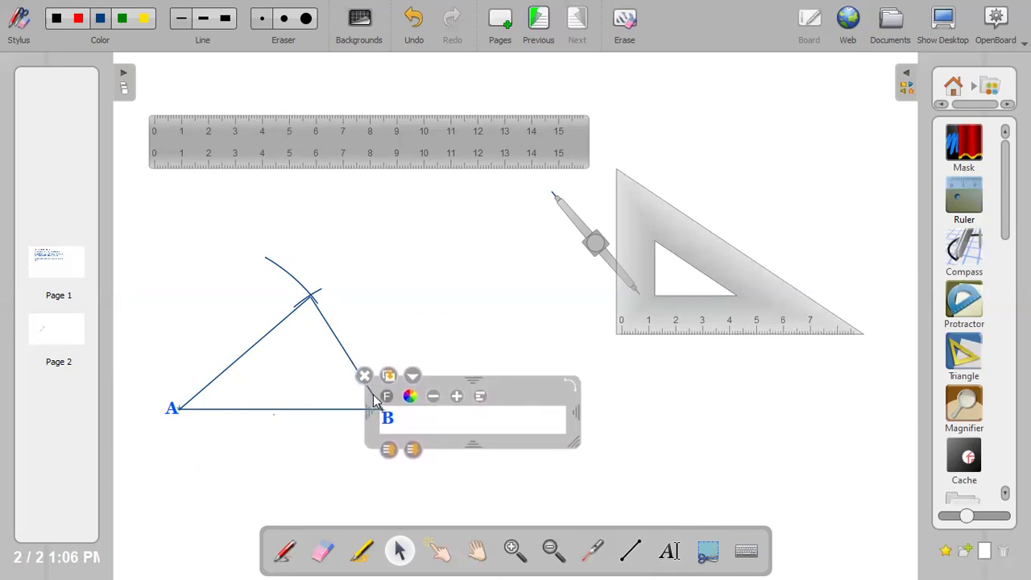
Step: Add text label C at the triangle's apex
click(669, 553)
click(701, 418)
text(C)
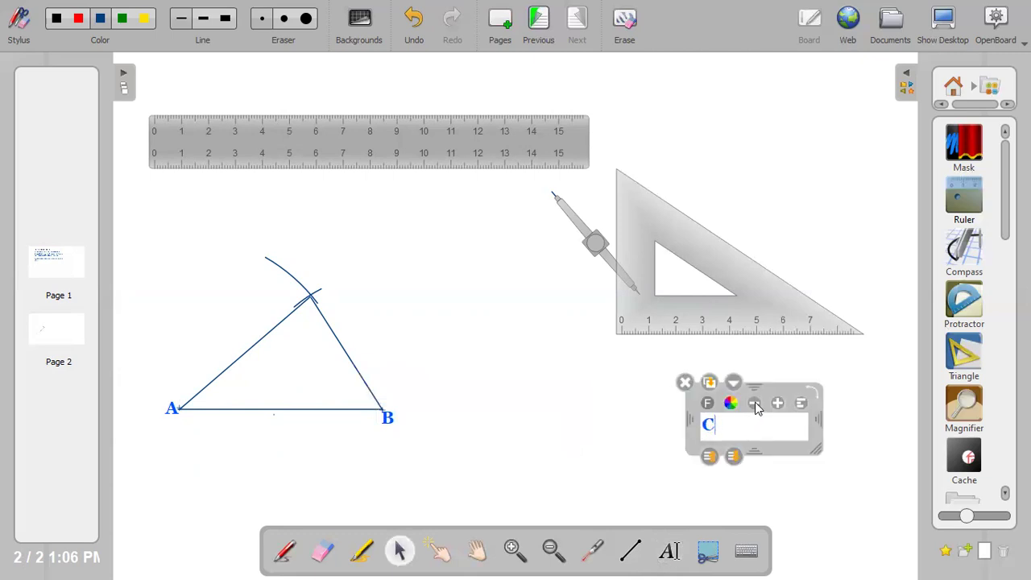
drag(690, 405, 288, 286)
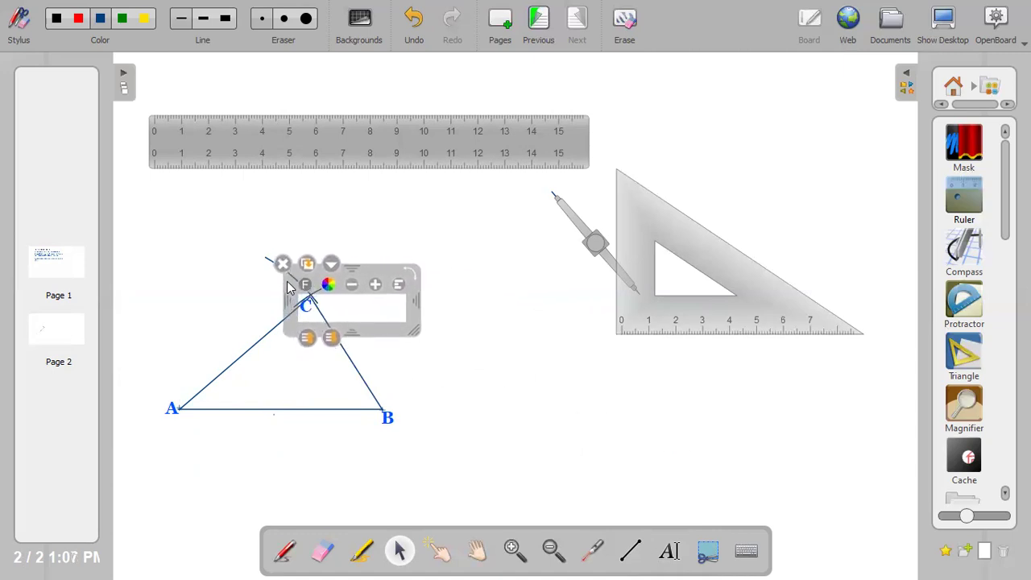
click(628, 476)
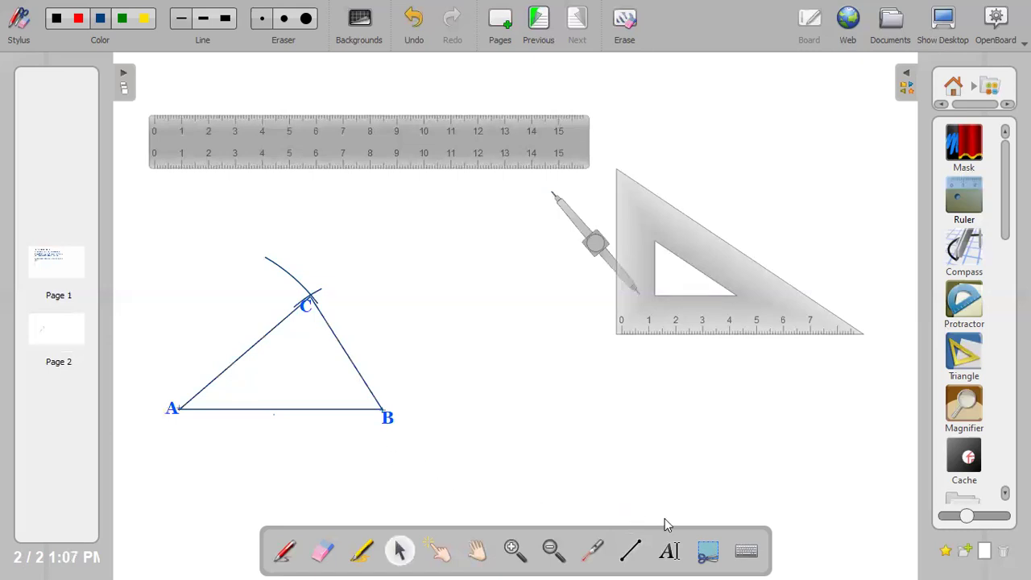
click(630, 551)
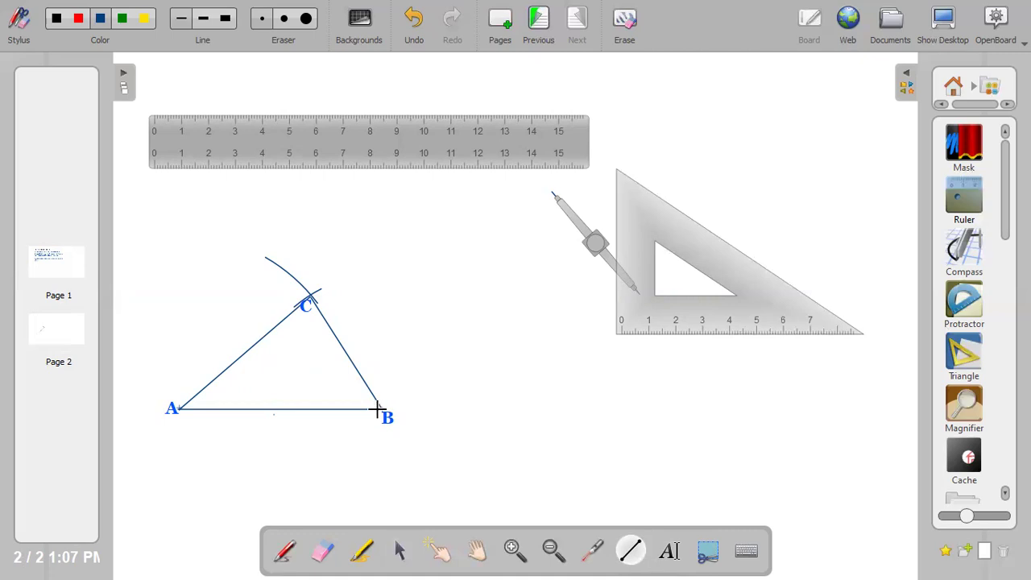
Step: Draw a horizontal line continuing base AB from B far to the right
mouse_move(375, 409)
mouse_down()
mouse_move(637, 375)
mouse_move(656, 379)
mouse_move(678, 409)
mouse_up()
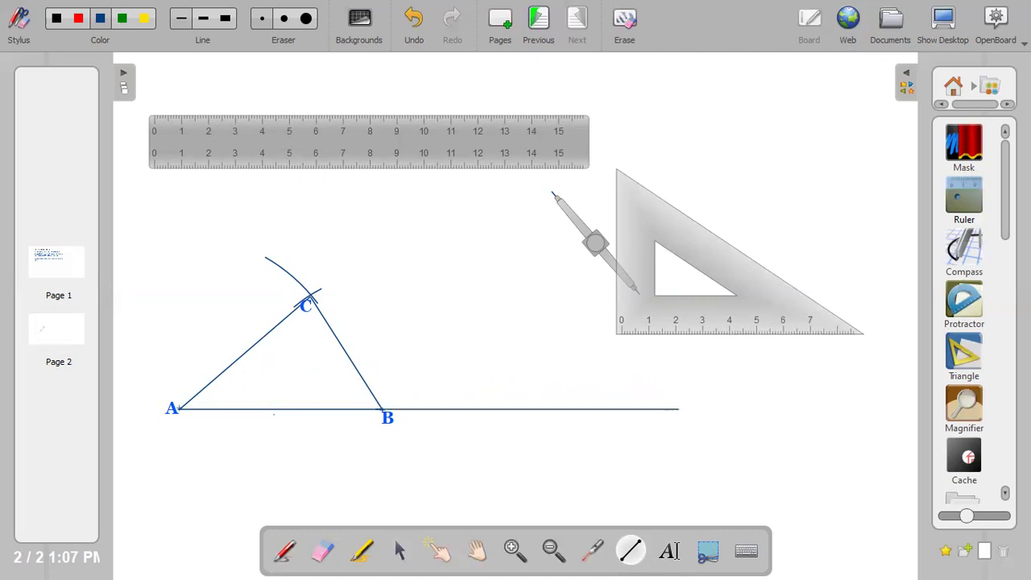